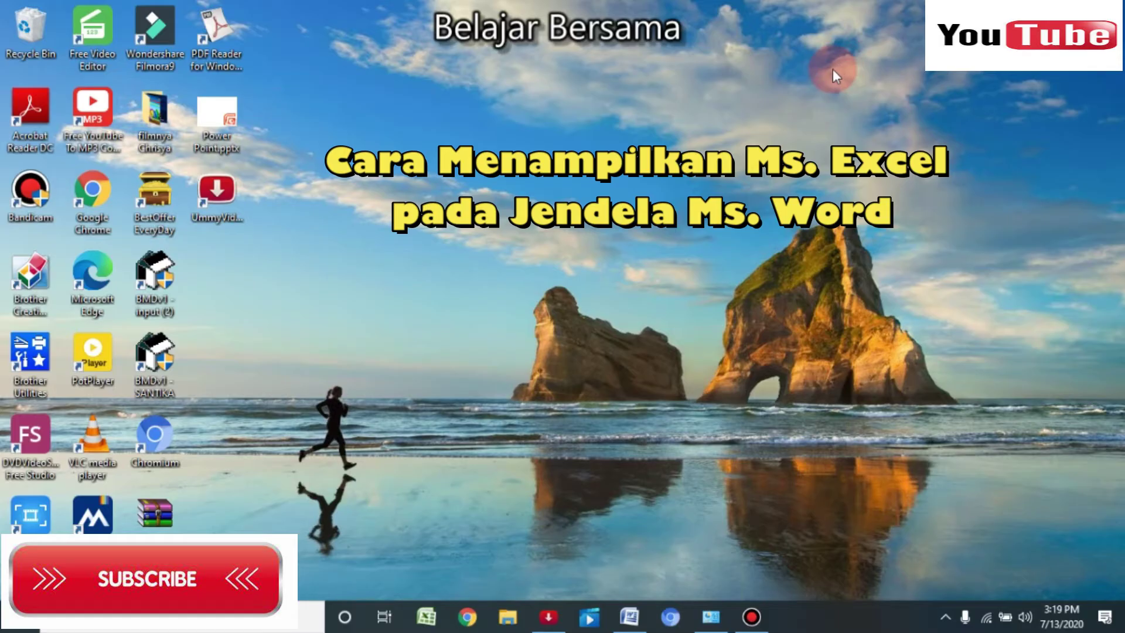
- Refresh the desktop twice, then restore the 'CONTOH MEMASUKAN MS. EXCEL PADA JENDELA MS. WORD' Word document
{"action": "right_click", "coordinate": [581, 72]}
{"action": "left_click", "coordinate": [620, 116]}
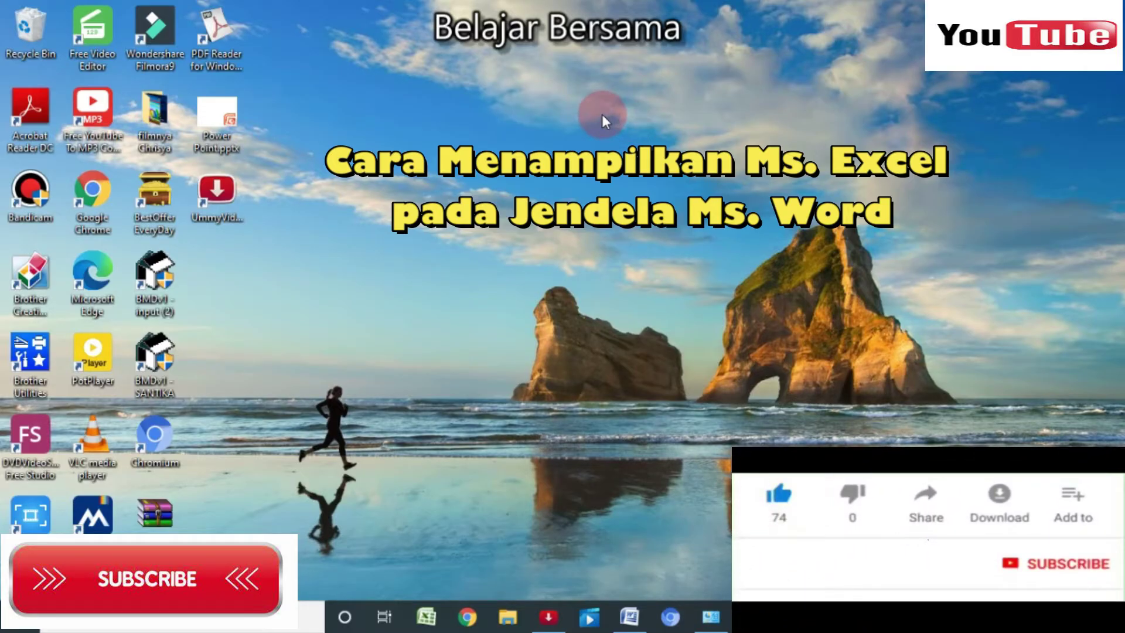
{"action": "right_click", "coordinate": [603, 114]}
{"action": "left_click", "coordinate": [652, 164]}
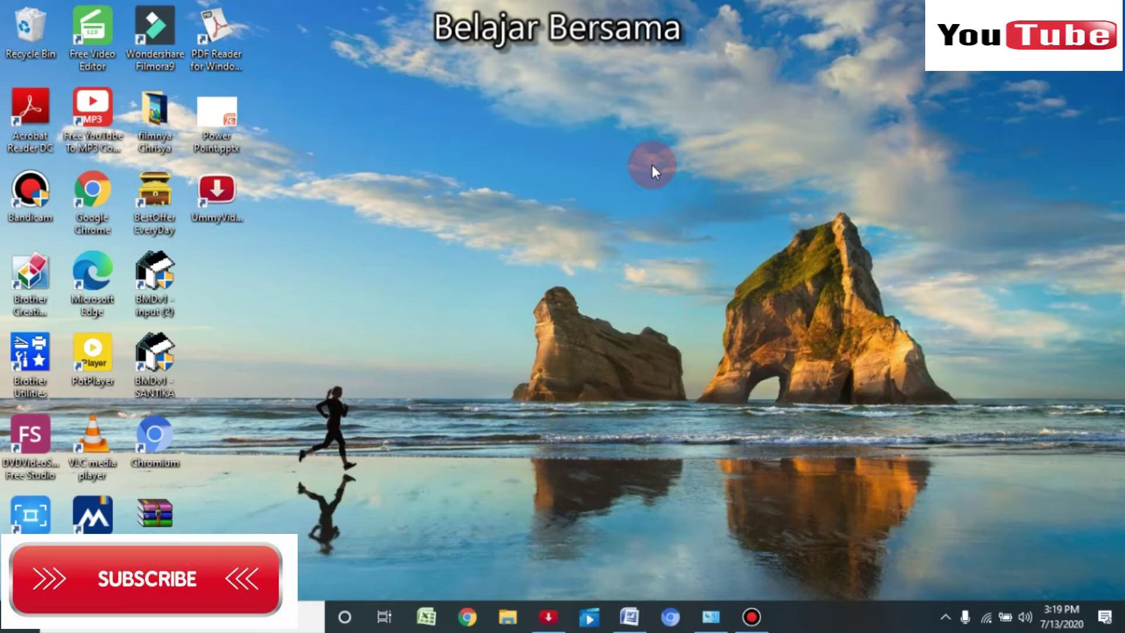
{"action": "left_click", "coordinate": [637, 619]}
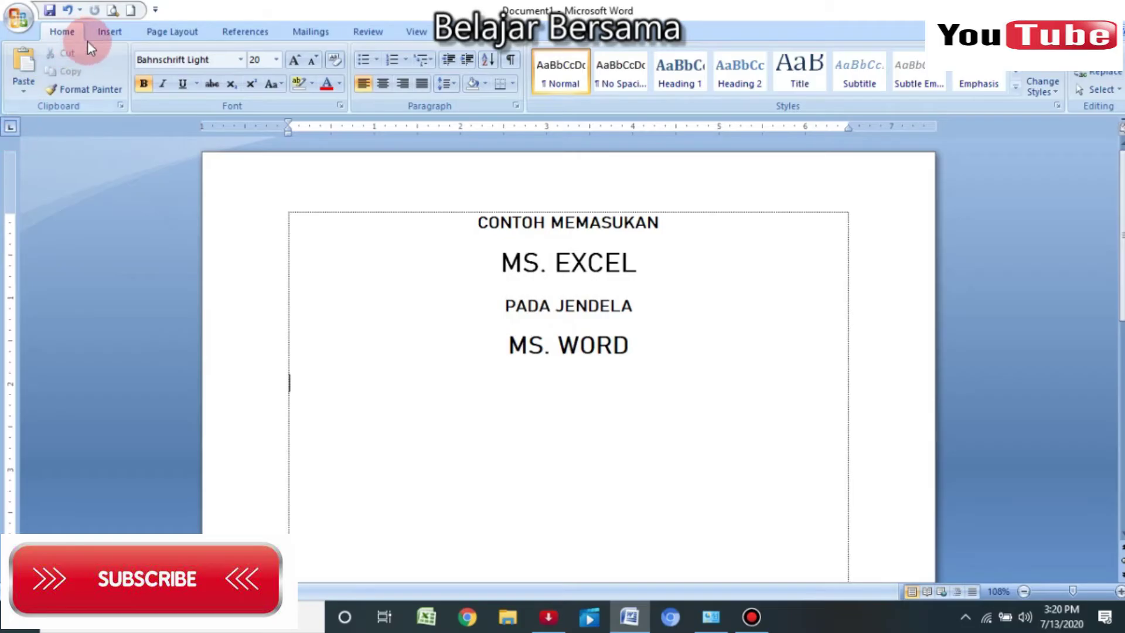
- Insert a new Excel Spreadsheet object from the Insert > Table menu below the title
{"action": "left_click", "coordinate": [120, 33]}
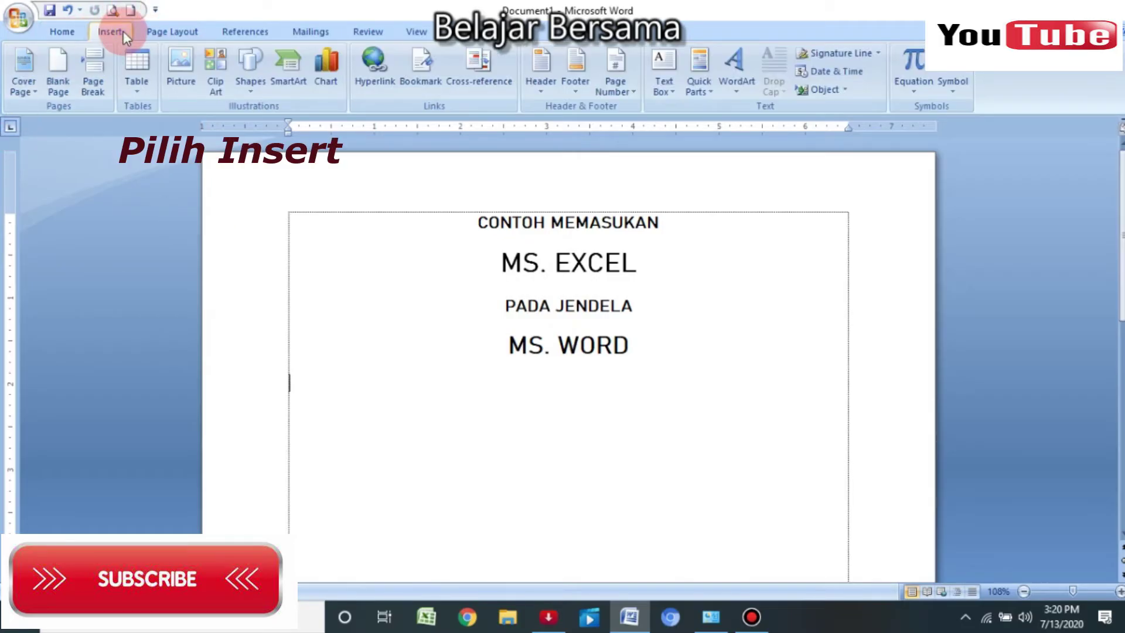
{"action": "left_click", "coordinate": [139, 90]}
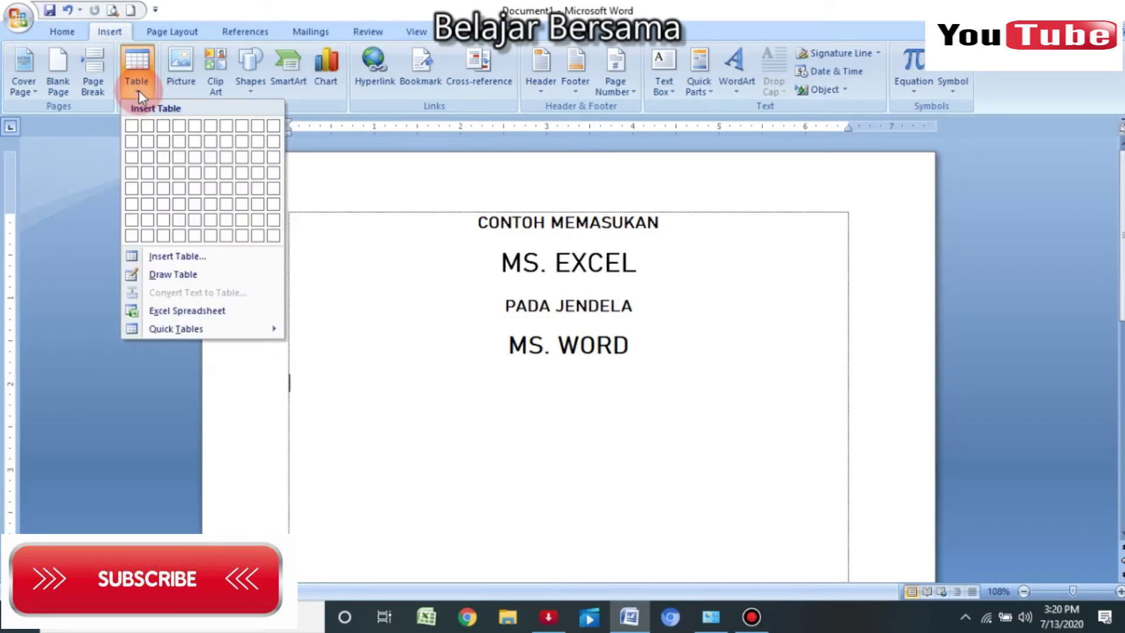
{"action": "left_click", "coordinate": [173, 310]}
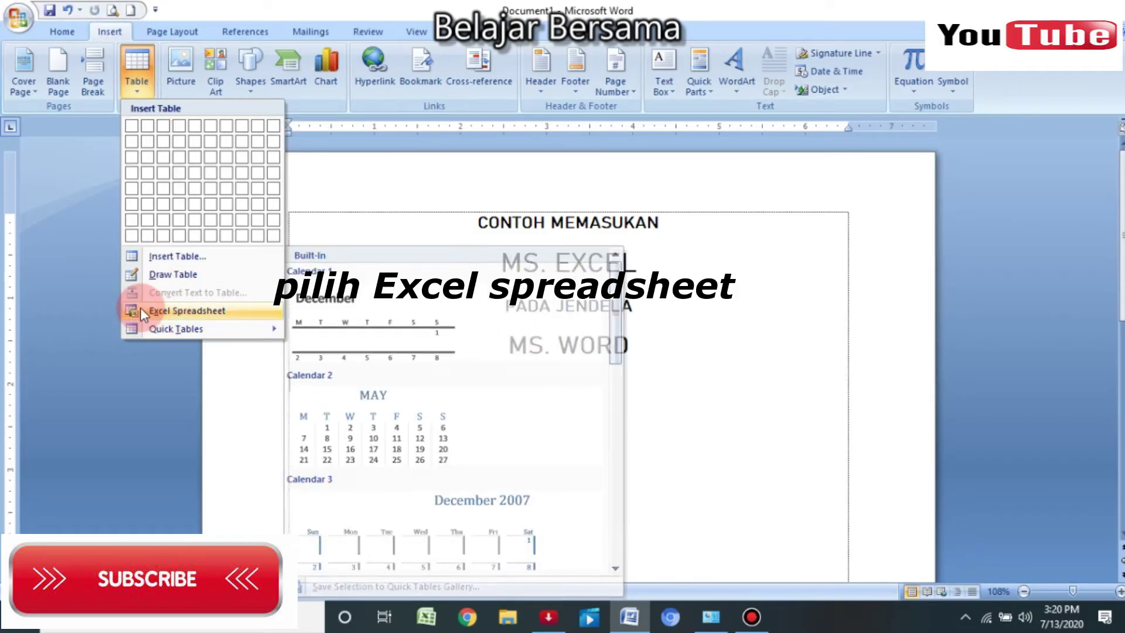
{"action": "left_click", "coordinate": [177, 308]}
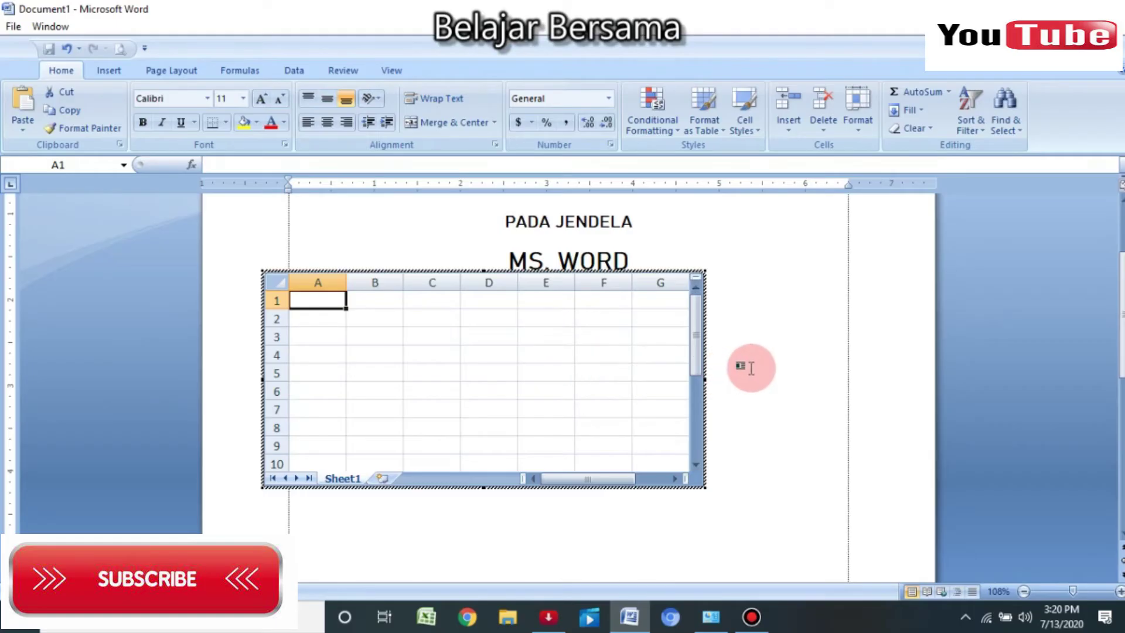
- Exit in-place editing and open the Worksheet Object in a separate Excel window
{"action": "left_click", "coordinate": [754, 281]}
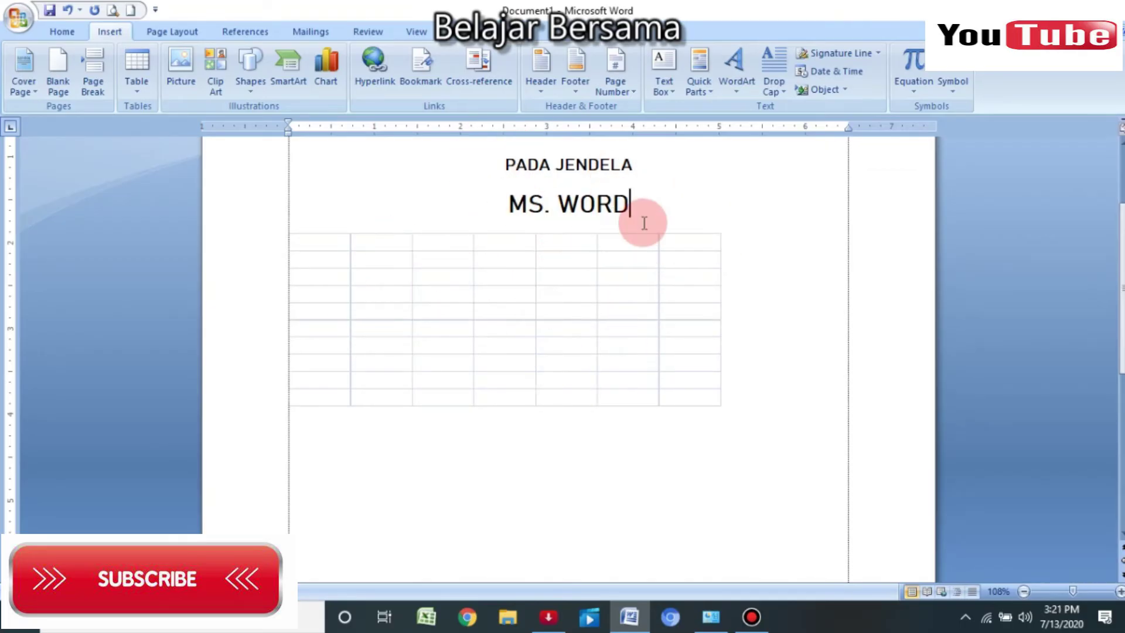
{"action": "right_click", "coordinate": [511, 276]}
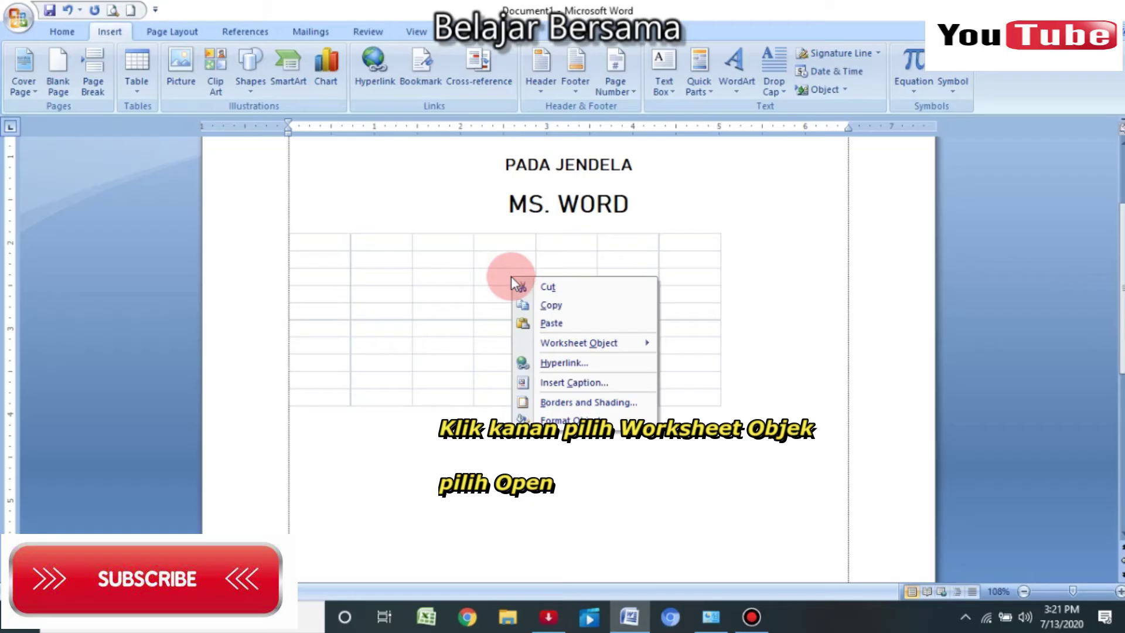
{"action": "mouse_move", "coordinate": [579, 342]}
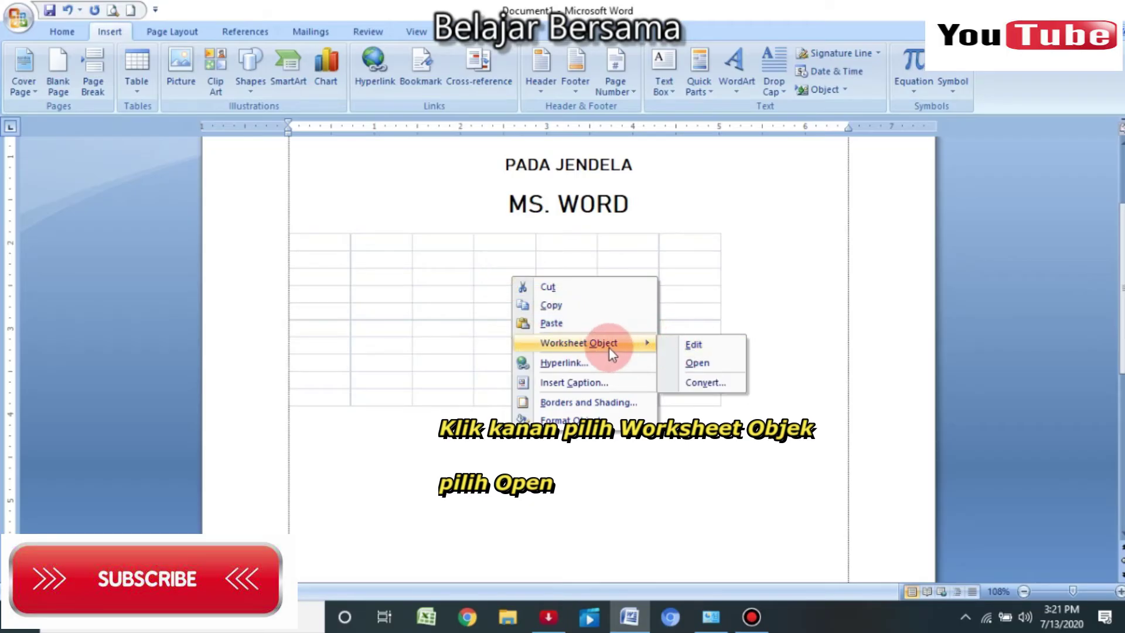
{"action": "left_click", "coordinate": [696, 364]}
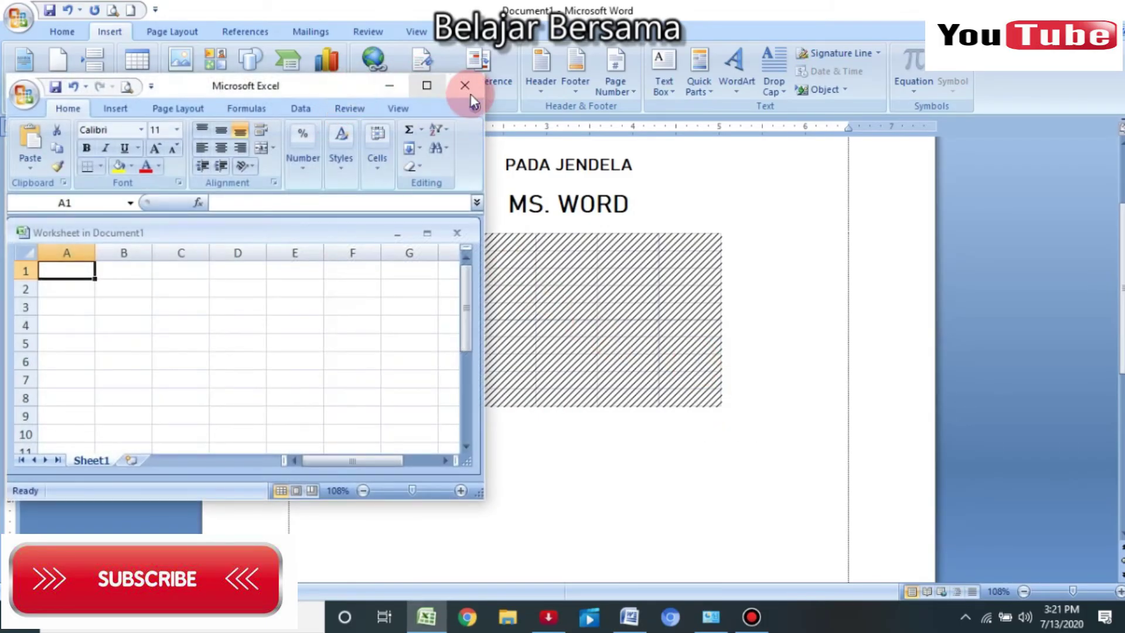
- Maximize Excel and the worksheet, merge and center A1:G1, and type 'CONTOH TABEL'
{"action": "left_click", "coordinate": [428, 87]}
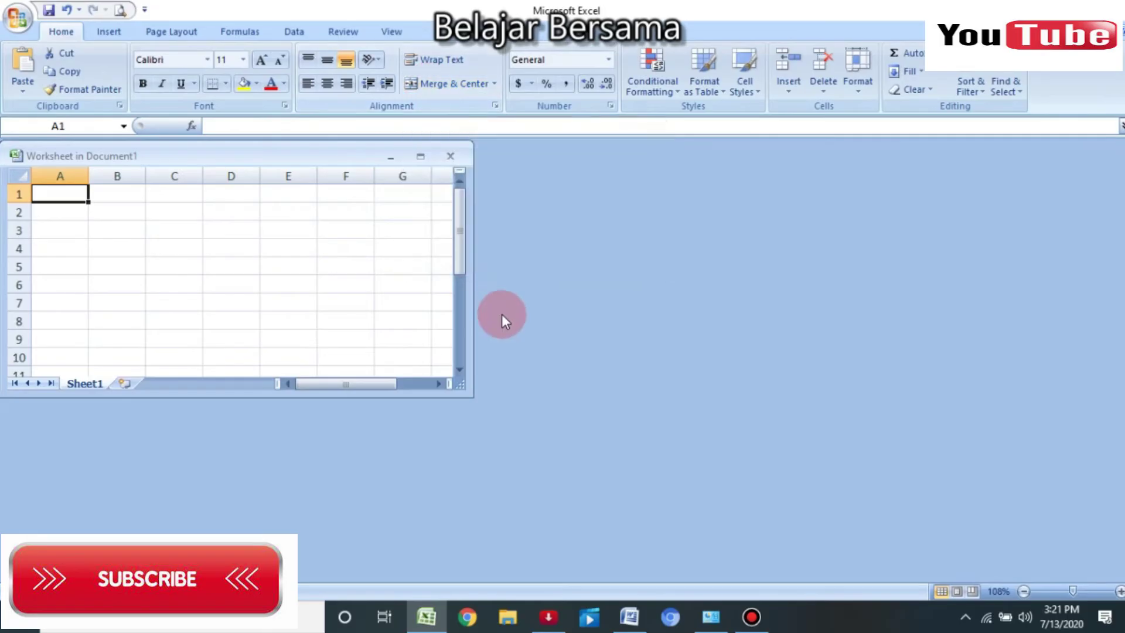
{"action": "left_click", "coordinate": [421, 157]}
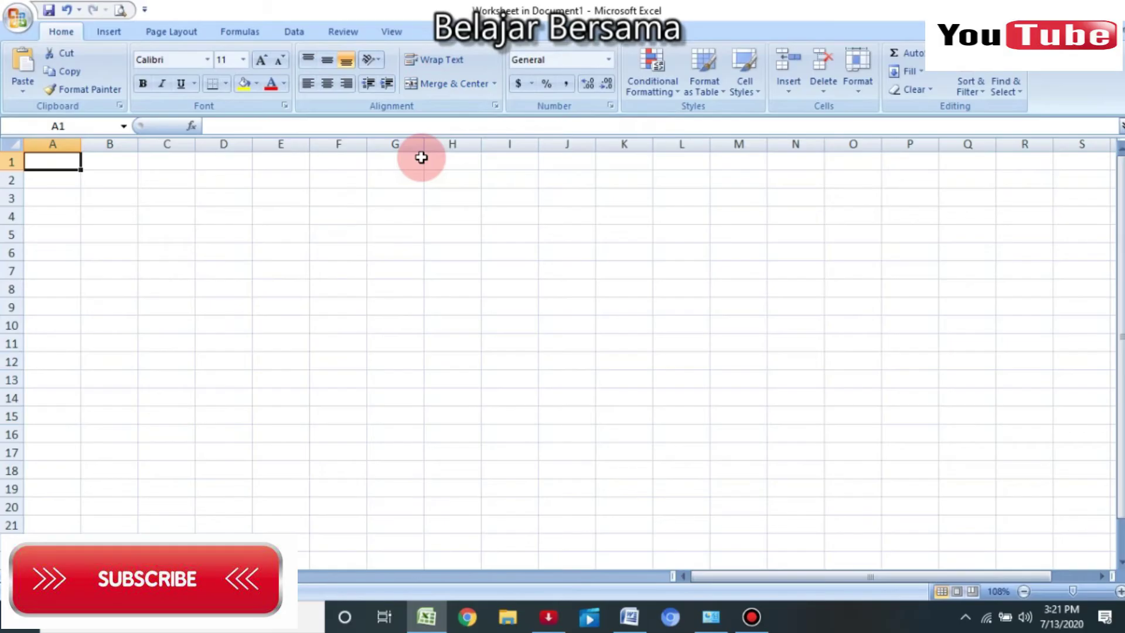
{"action": "left_click_drag", "start_coordinate": [56, 162], "coordinate": [377, 159]}
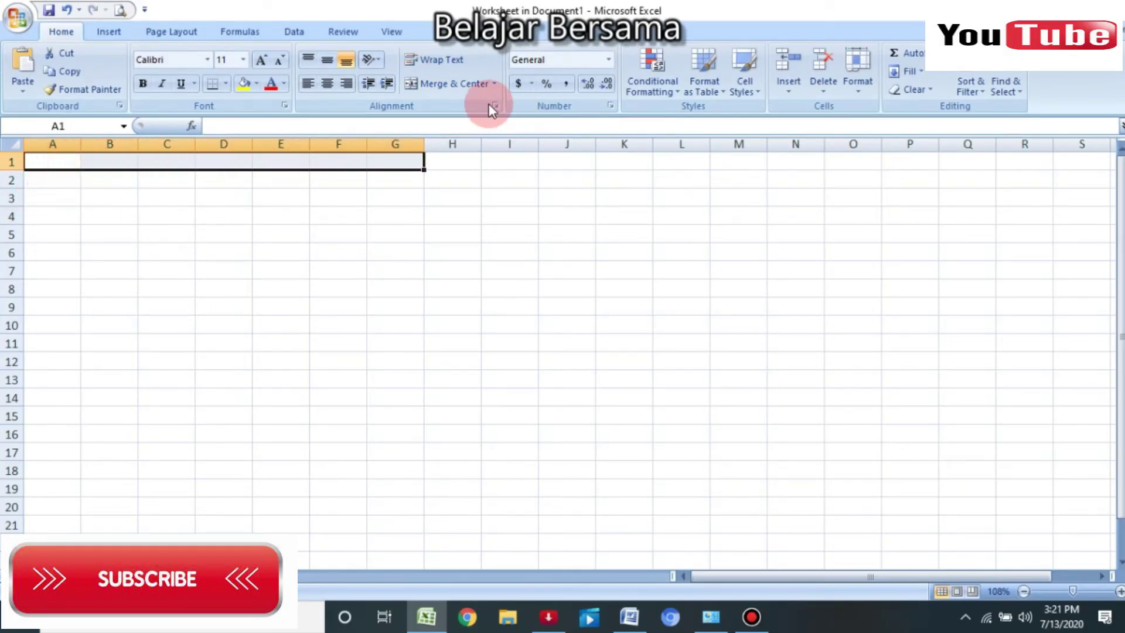
{"action": "left_click", "coordinate": [469, 93]}
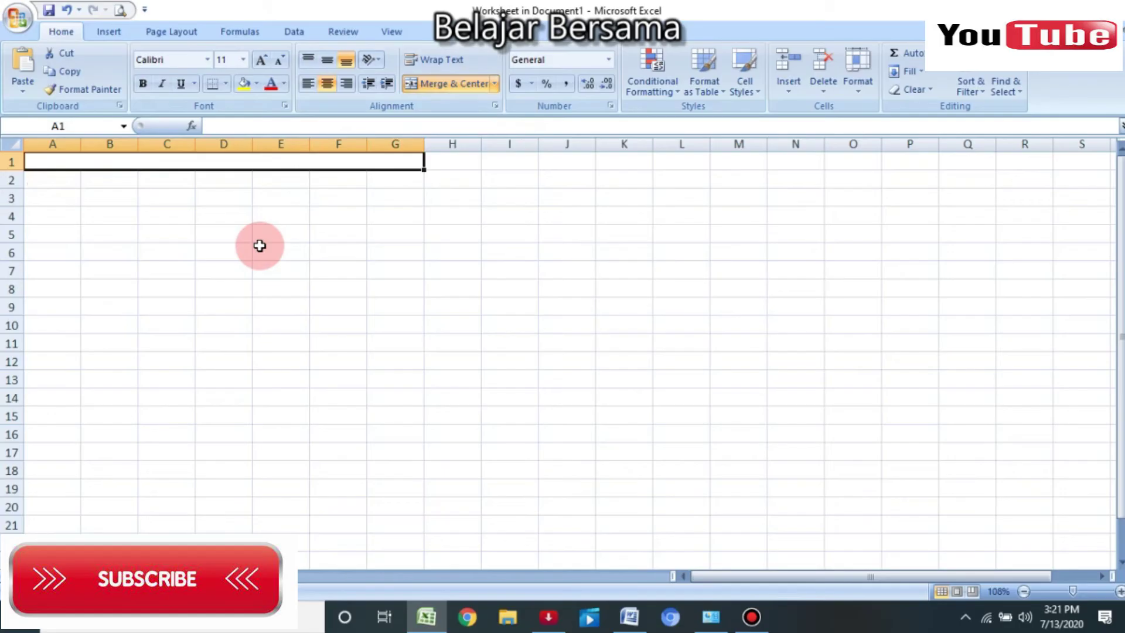
{"action": "type", "text": "CONTOH TABE"}
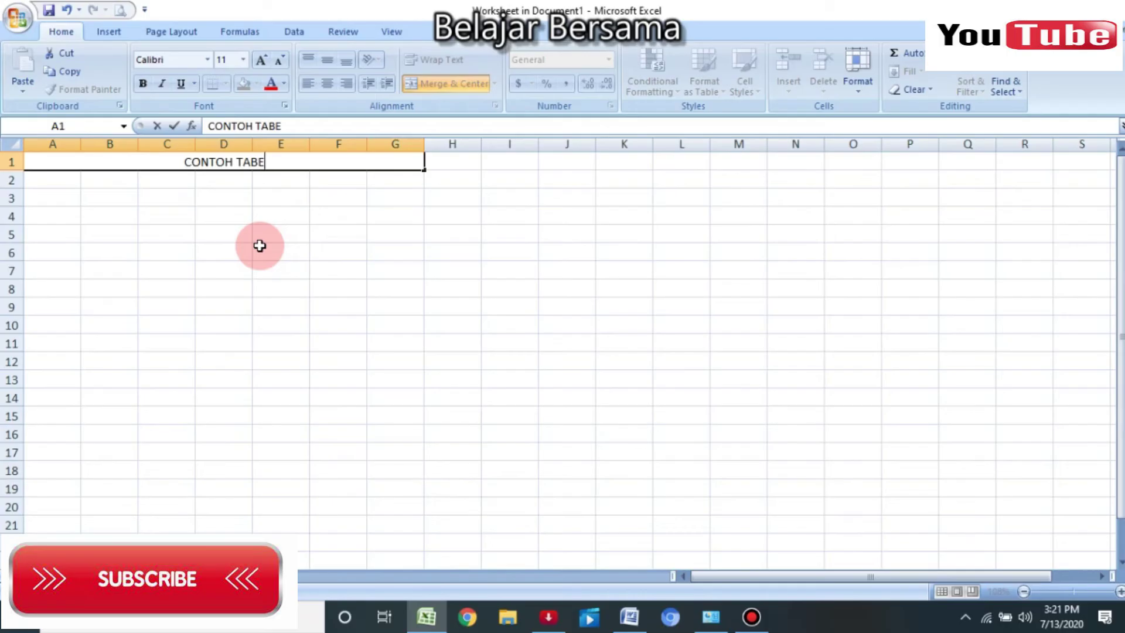
{"action": "type", "text": "L"}
- Confirm the title, then apply Outline and Inside borders to A1:G11 through Format Cells
{"action": "left_click", "coordinate": [260, 245]}
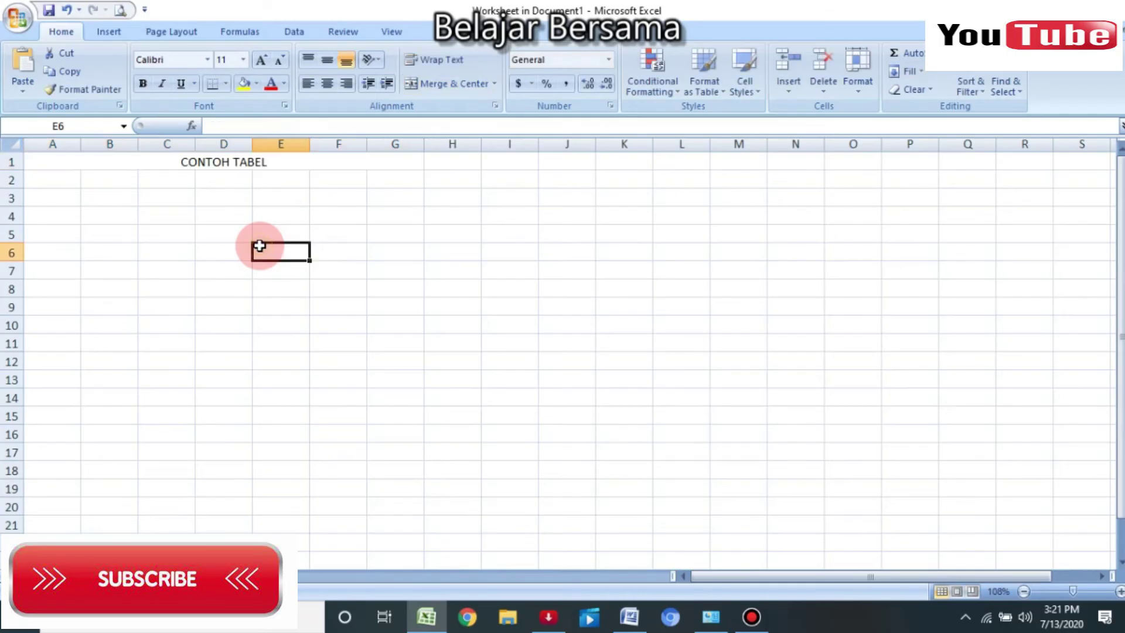
{"action": "mouse_move", "coordinate": [68, 166]}
{"action": "left_mouse_down"}
{"action": "mouse_move", "coordinate": [404, 332]}
{"action": "mouse_move", "coordinate": [404, 344]}
{"action": "left_mouse_up"}
{"action": "right_click", "coordinate": [371, 228]}
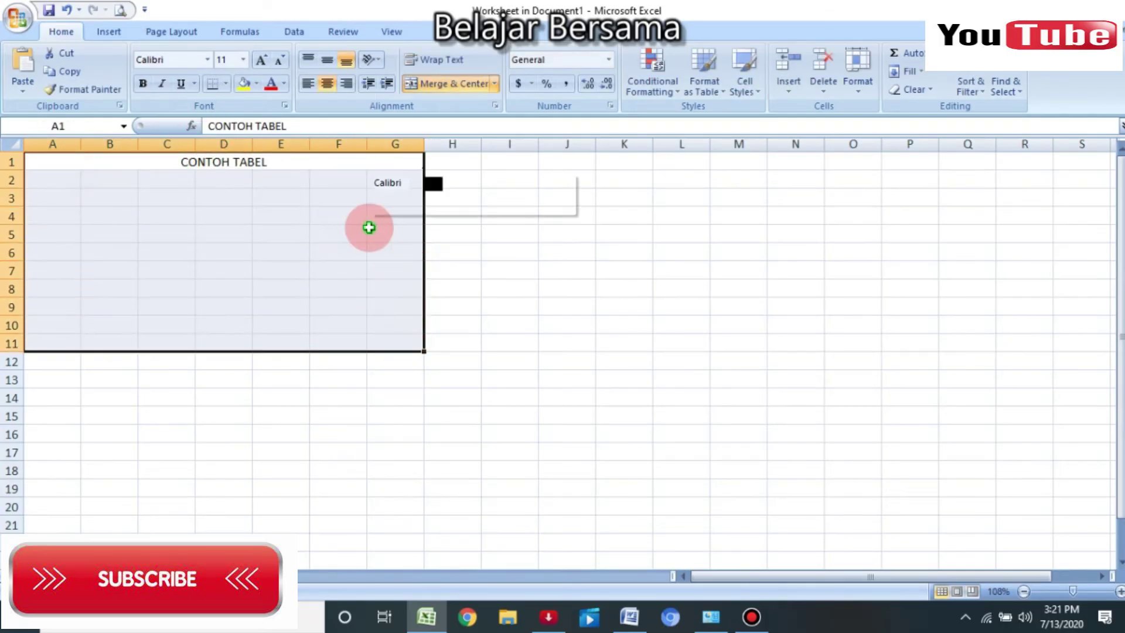
{"action": "left_click", "coordinate": [431, 426]}
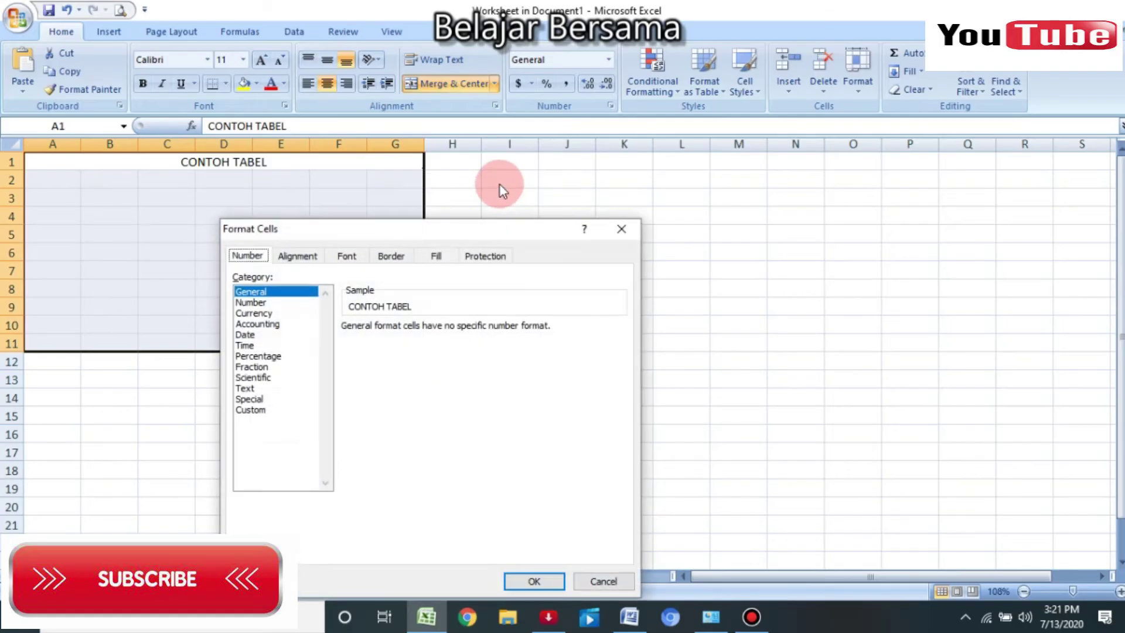
{"action": "left_click", "coordinate": [402, 259]}
{"action": "left_click", "coordinate": [448, 303]}
{"action": "left_click", "coordinate": [492, 303]}
{"action": "left_click", "coordinate": [532, 581]}
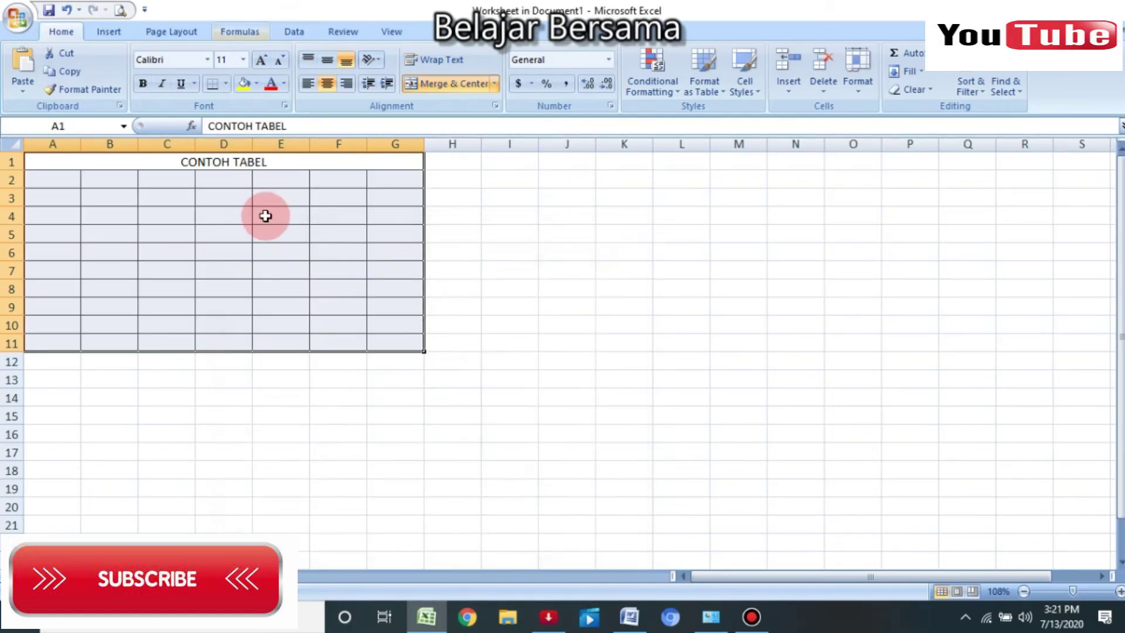
{"action": "left_click", "coordinate": [272, 218]}
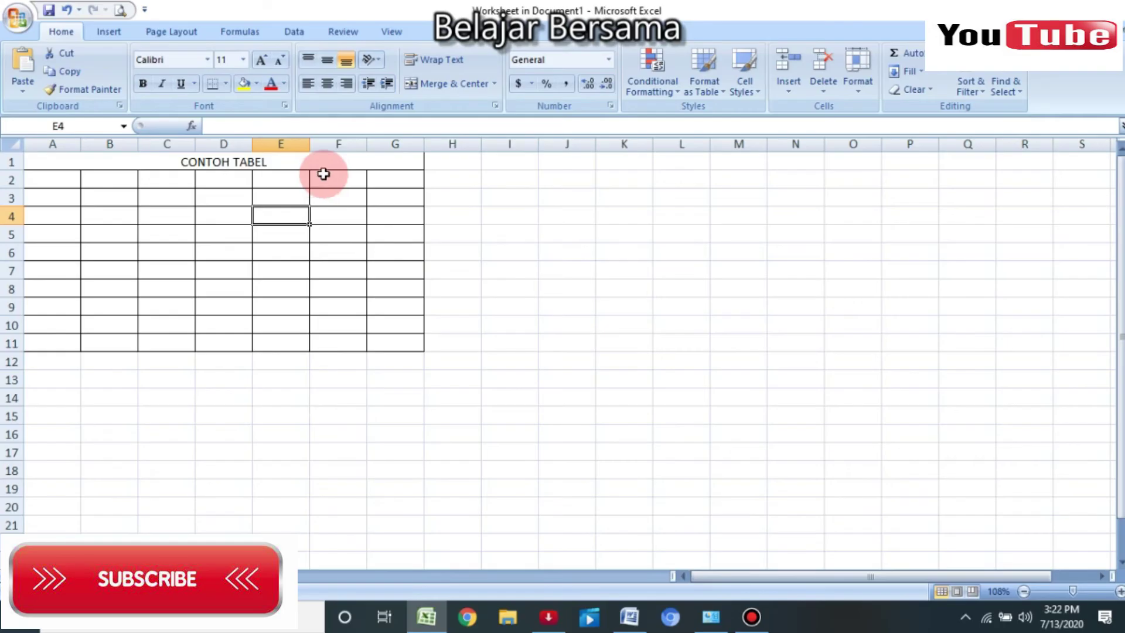
- Return to Word and drag the embedded CONTOH TABEL object's right handle wider toward the margin
{"action": "left_click", "coordinate": [1100, 31]}
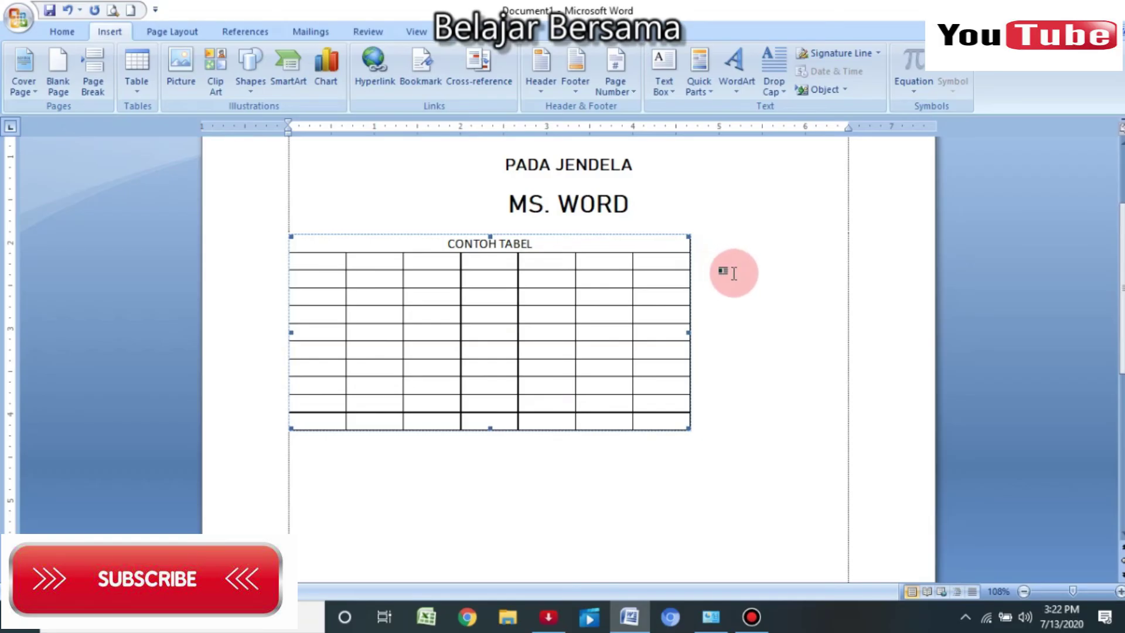
{"action": "left_click", "coordinate": [758, 254]}
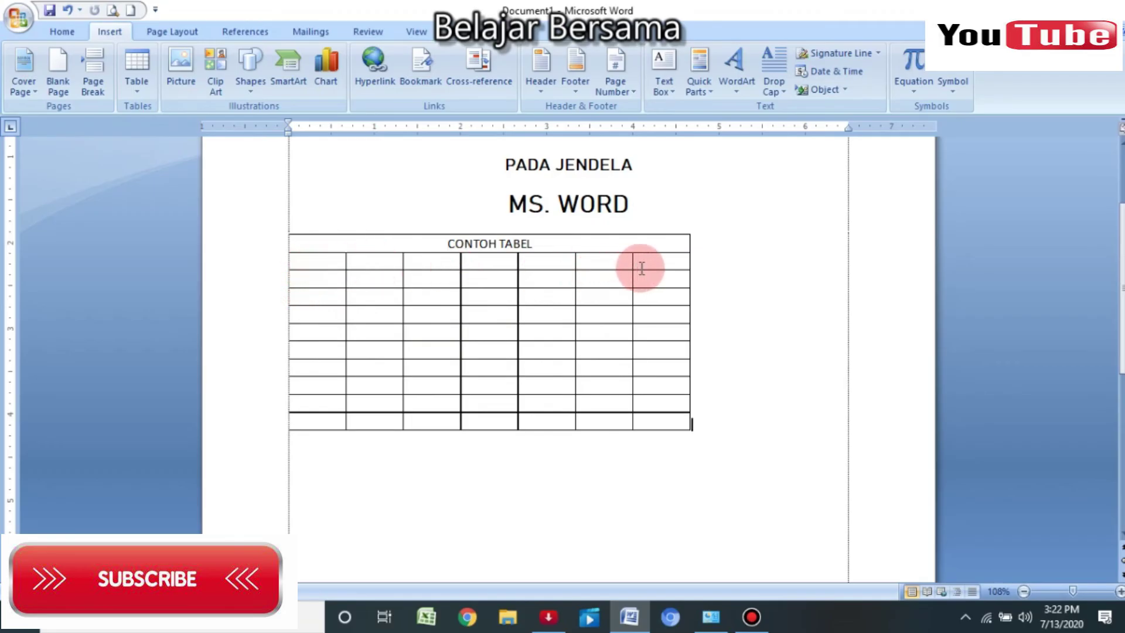
{"action": "left_click", "coordinate": [673, 309]}
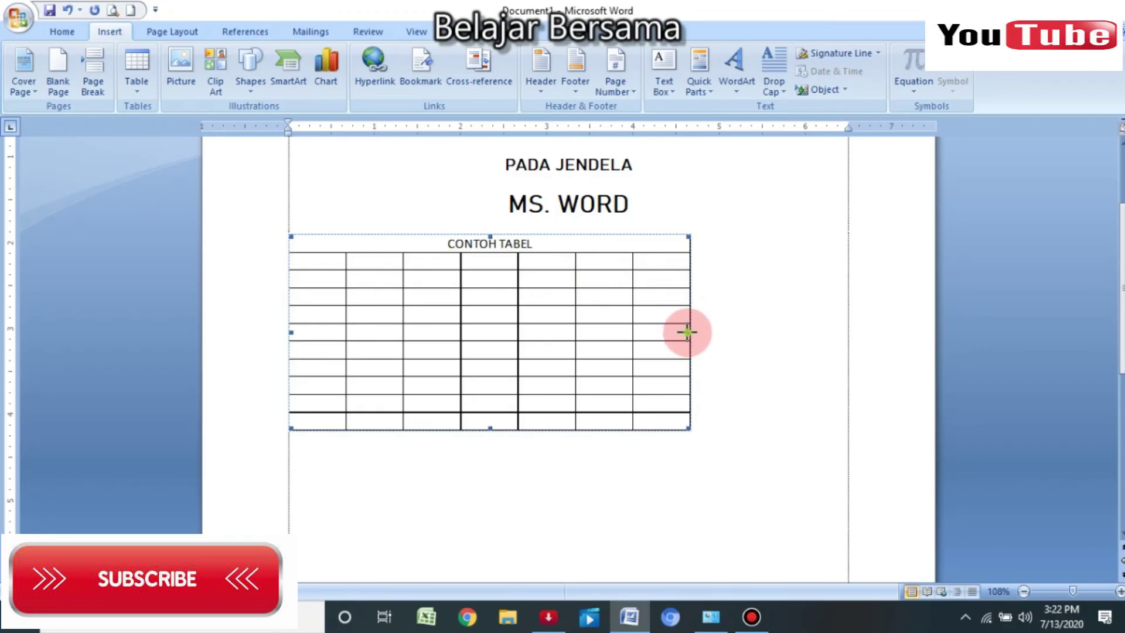
{"action": "left_click_drag", "start_coordinate": [688, 332], "coordinate": [751, 333]}
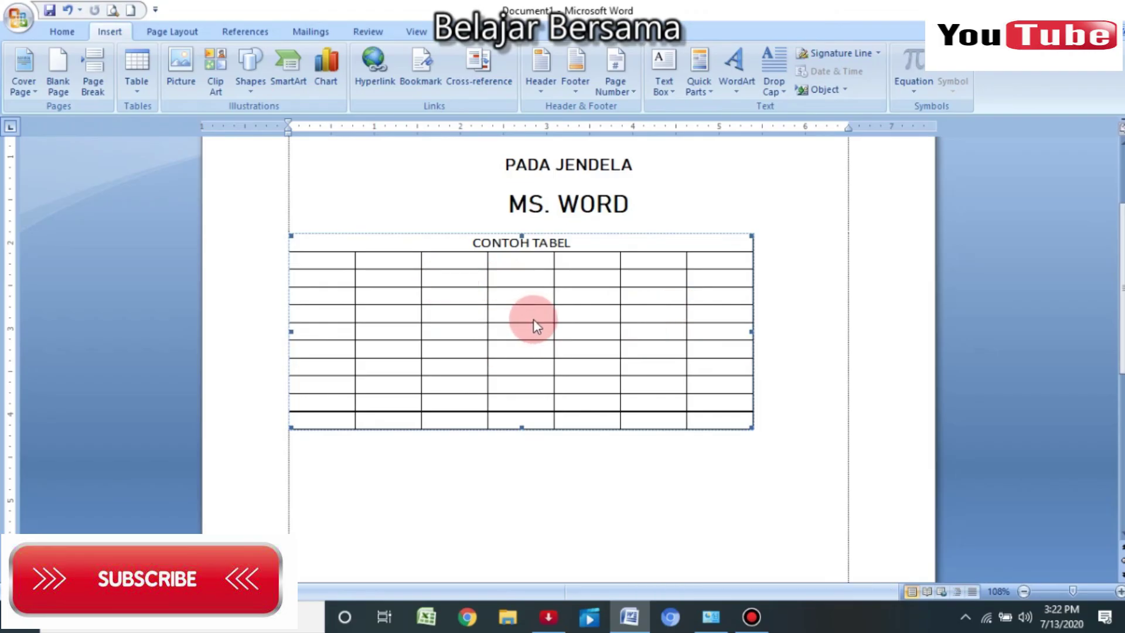
{"action": "scroll", "coordinate": [777, 313], "scroll_direction": "up", "scroll_amount": 3}
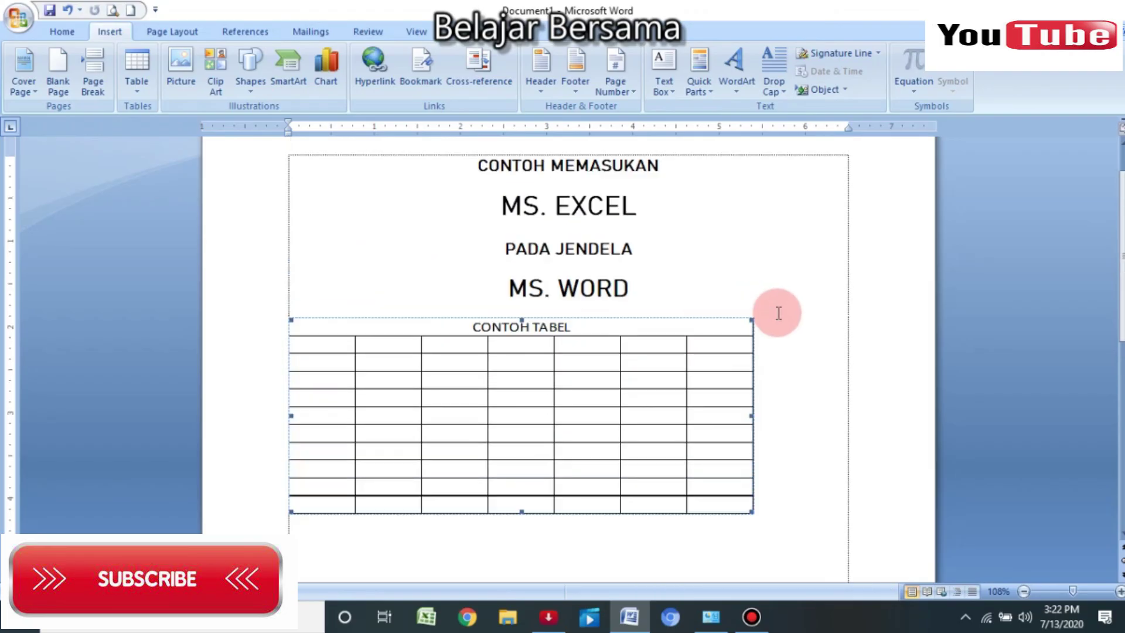